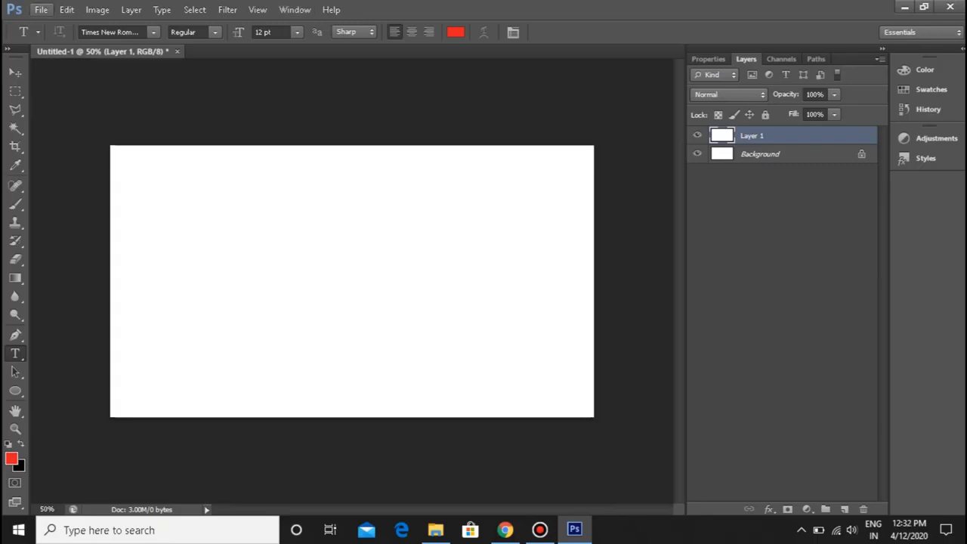
Open background.jpg and download.jpg together from the Membuat thumbnail folder.
click(57, 38)
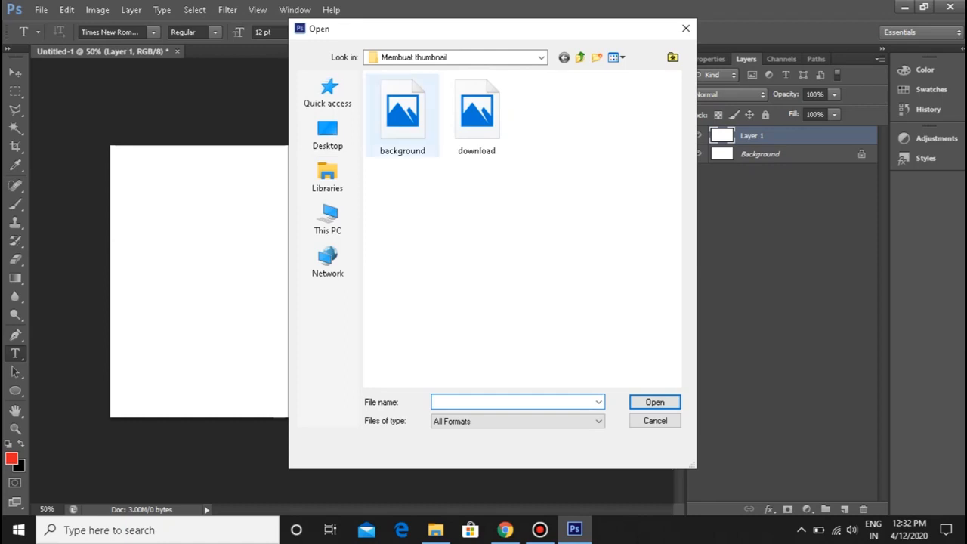
drag(403, 185, 484, 113)
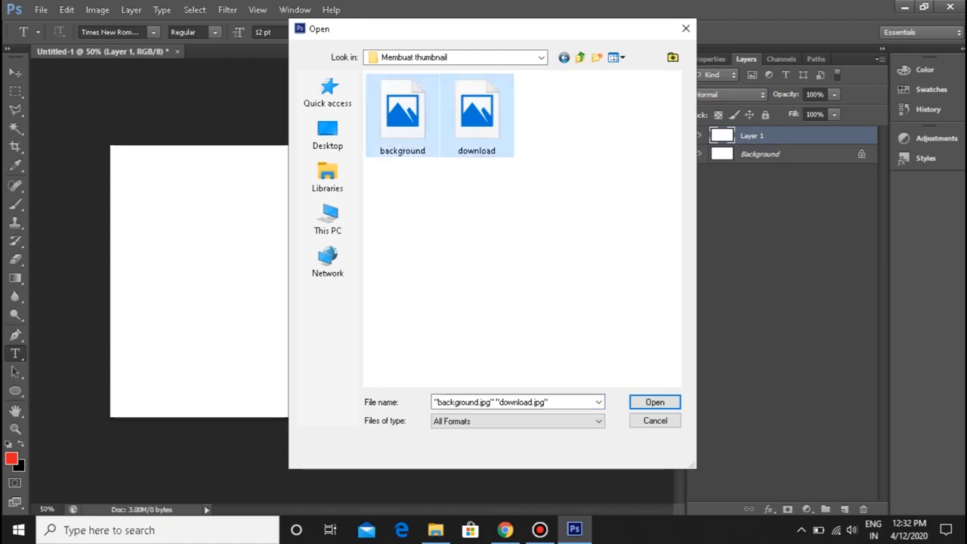
key(Return)
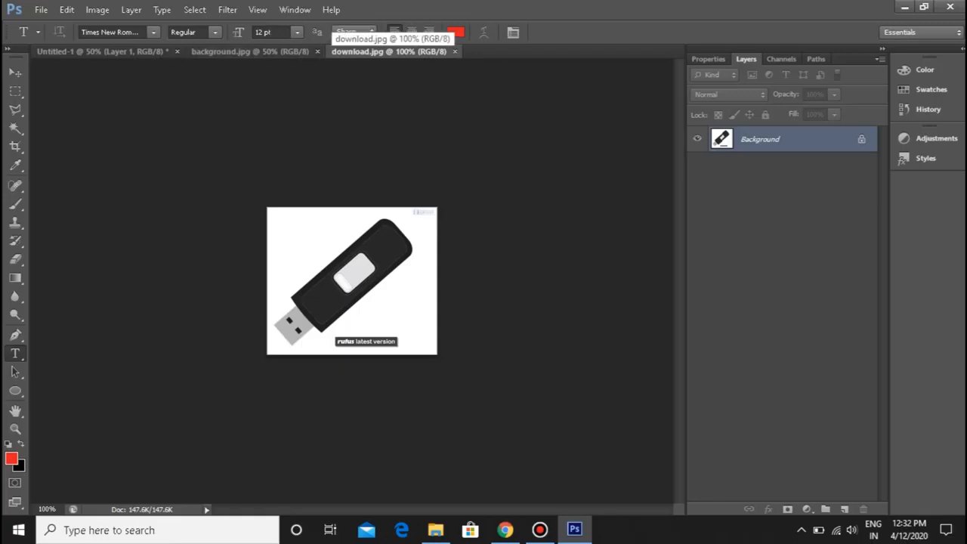
Duplicate the background.jpg layer and move the copy into the Untitled-1 document, aligned to cover the whole canvas.
click(281, 51)
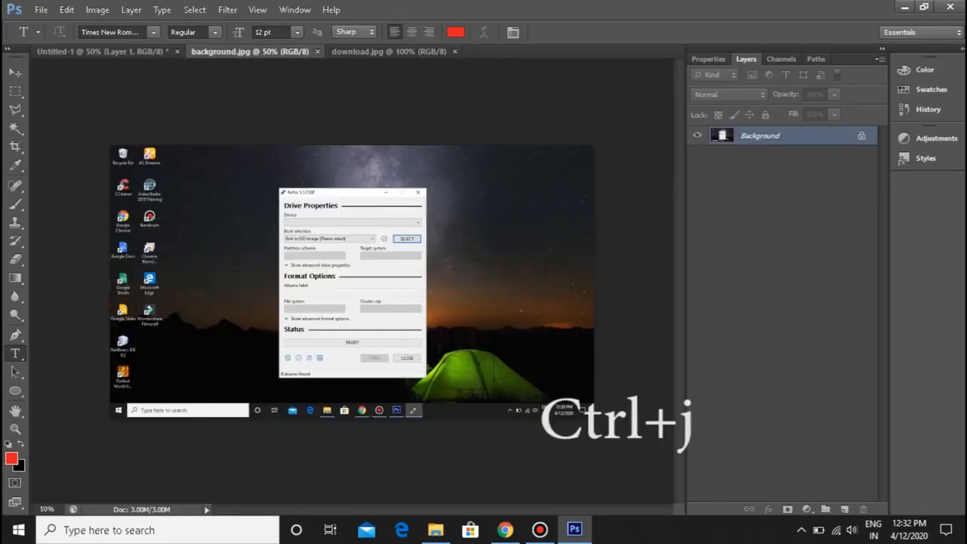
key(ctrl+j)
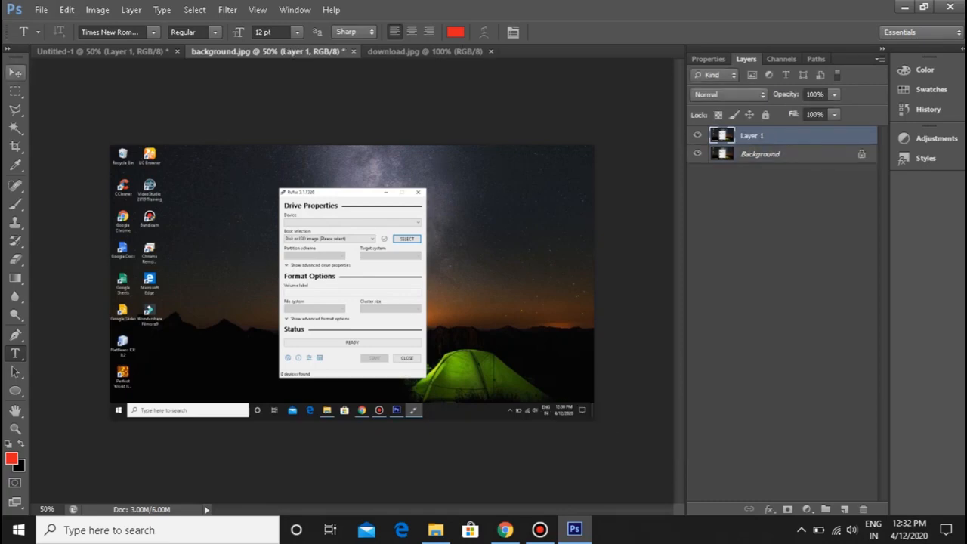
click(16, 72)
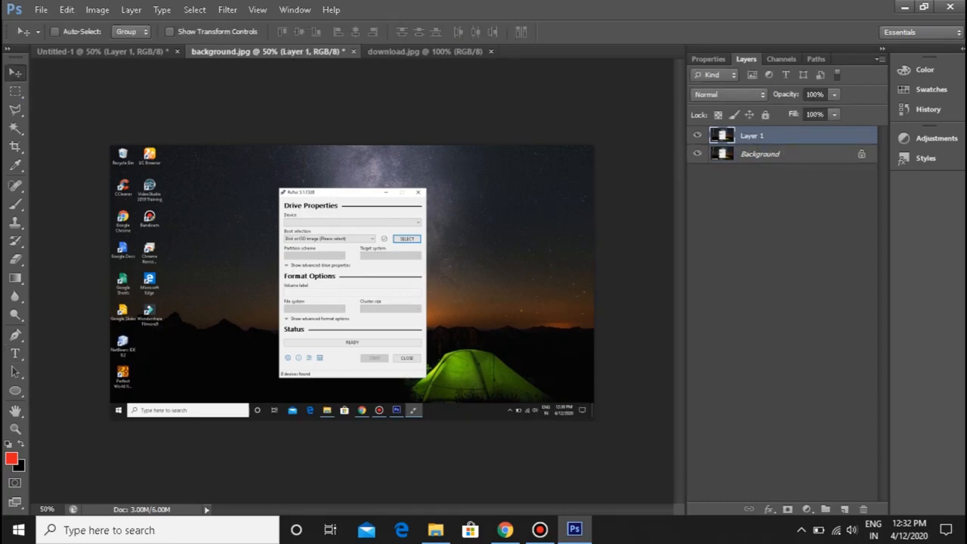
drag(302, 226, 116, 11)
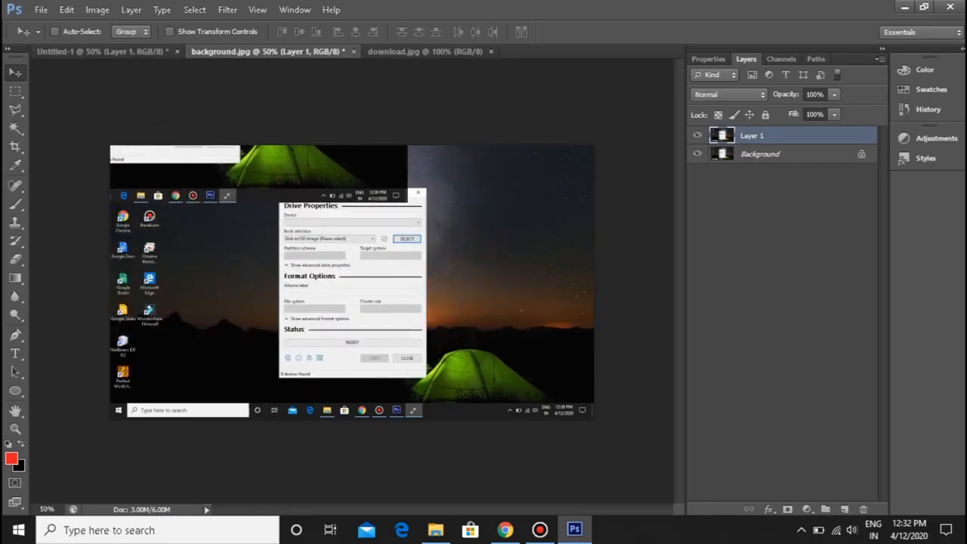
drag(105, 51, 386, 183)
drag(446, 227, 377, 265)
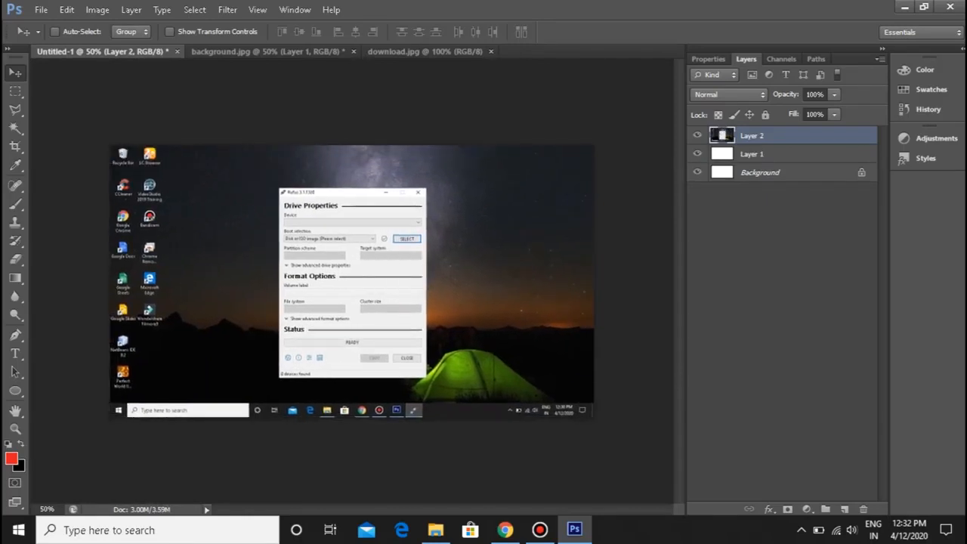
Scale the desktop screenshot layer to about 111% from its upper-left corner so its taskbar falls outside the canvas.
key(ctrl+t)
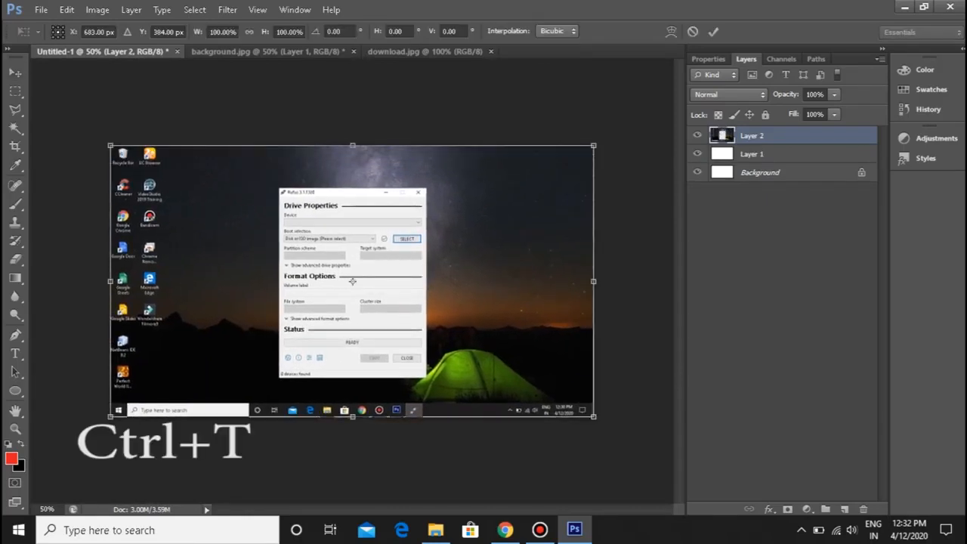
drag(593, 416, 646, 446)
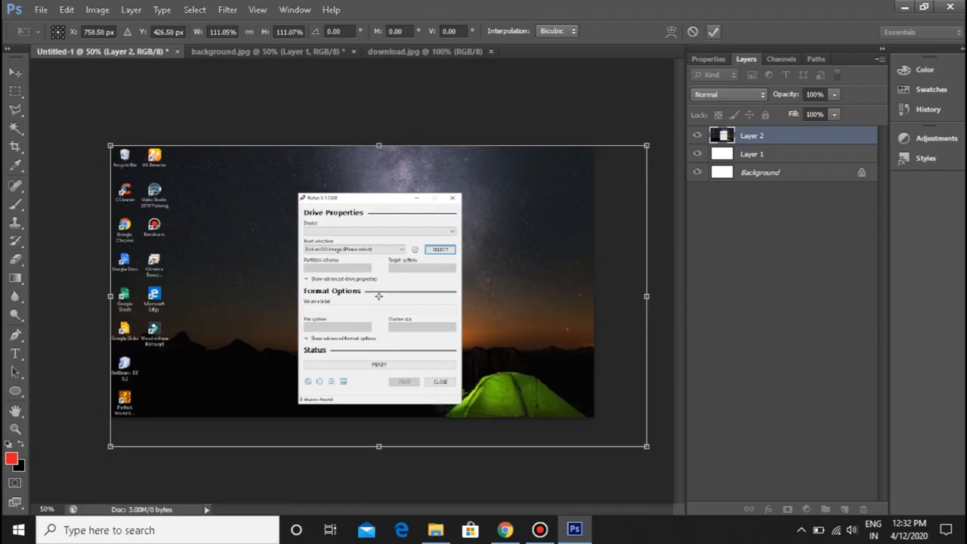
key(Return)
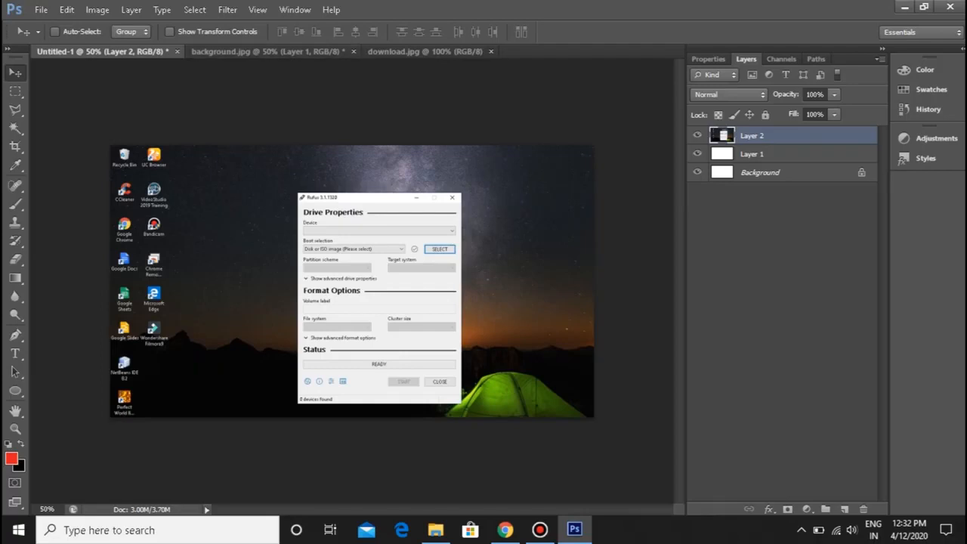
In download.jpg, erase the white background around the USB drive on a duplicated layer, with the original Background layer hidden.
click(425, 51)
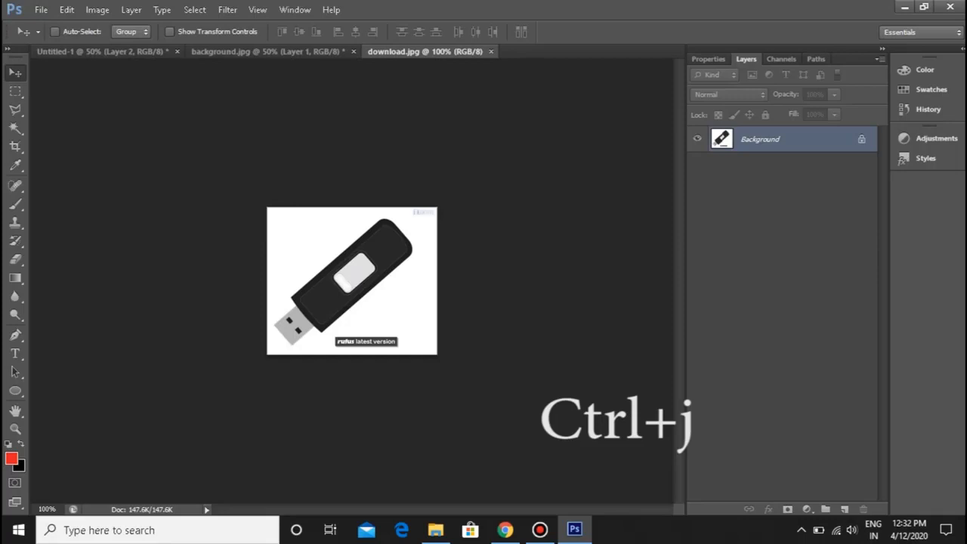
key(ctrl+j)
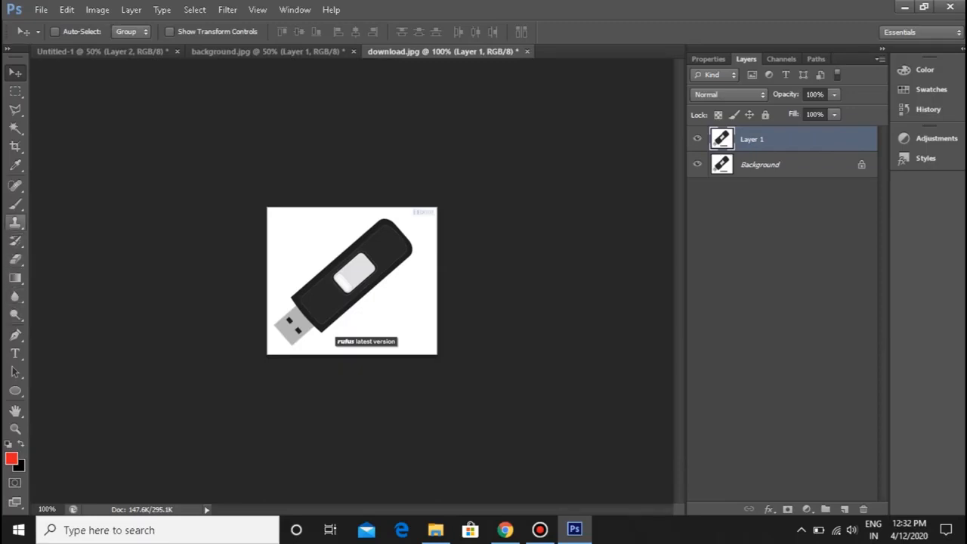
click(15, 129)
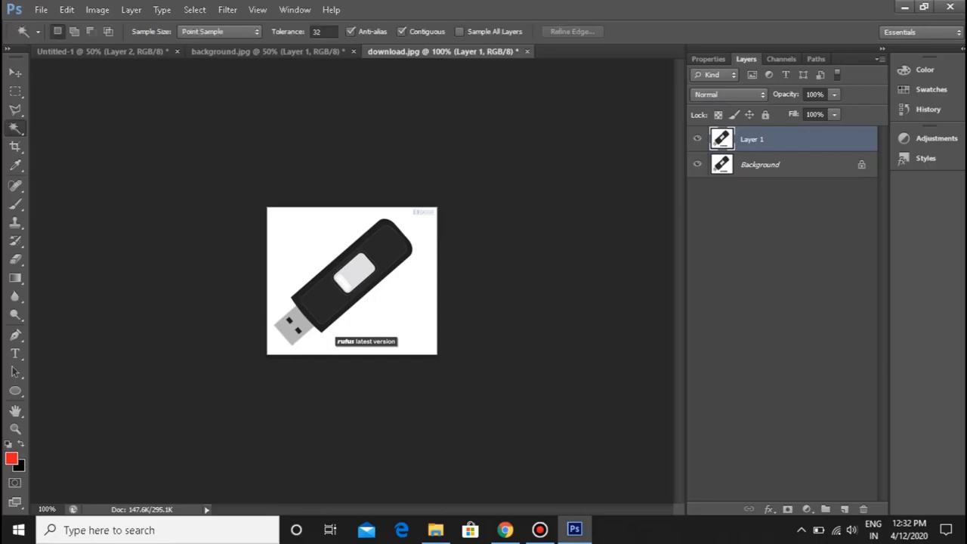
click(305, 250)
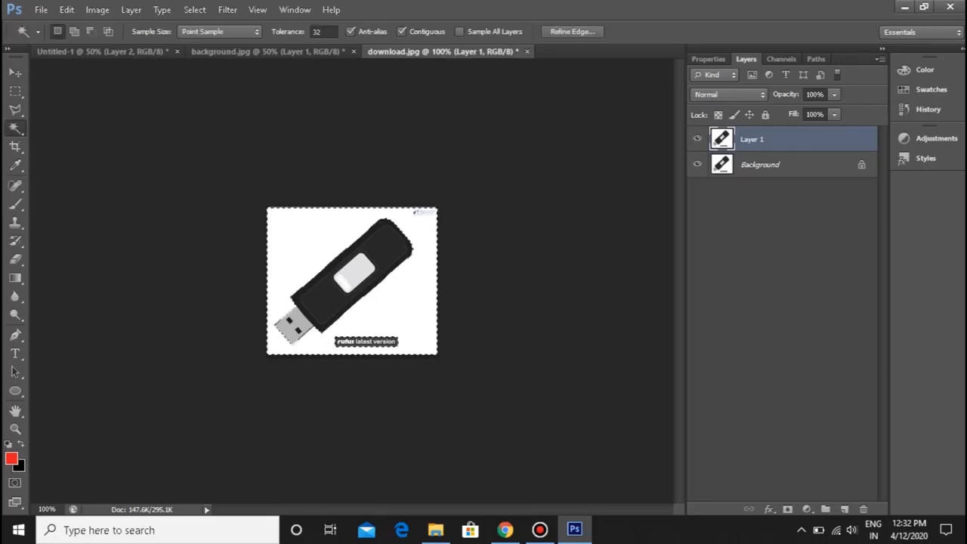
click(15, 259)
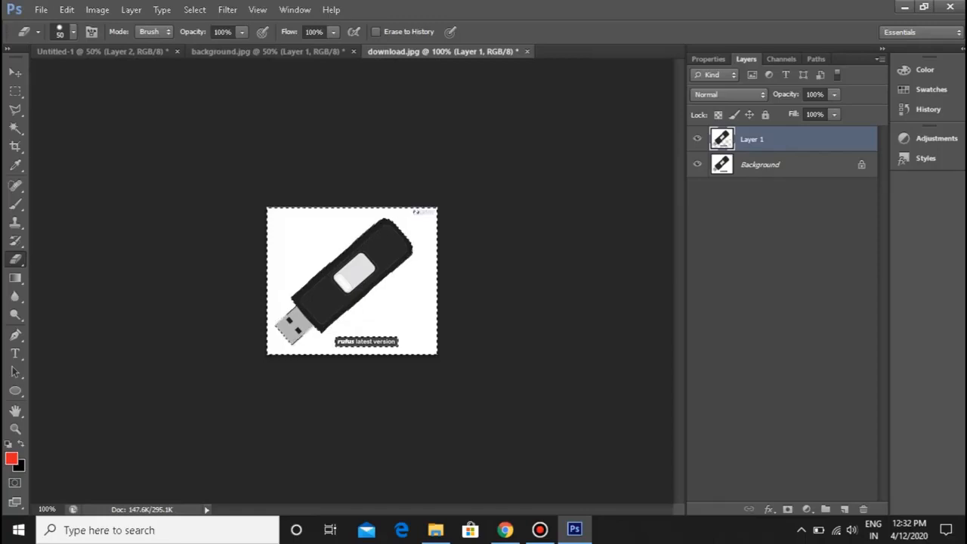
click(697, 165)
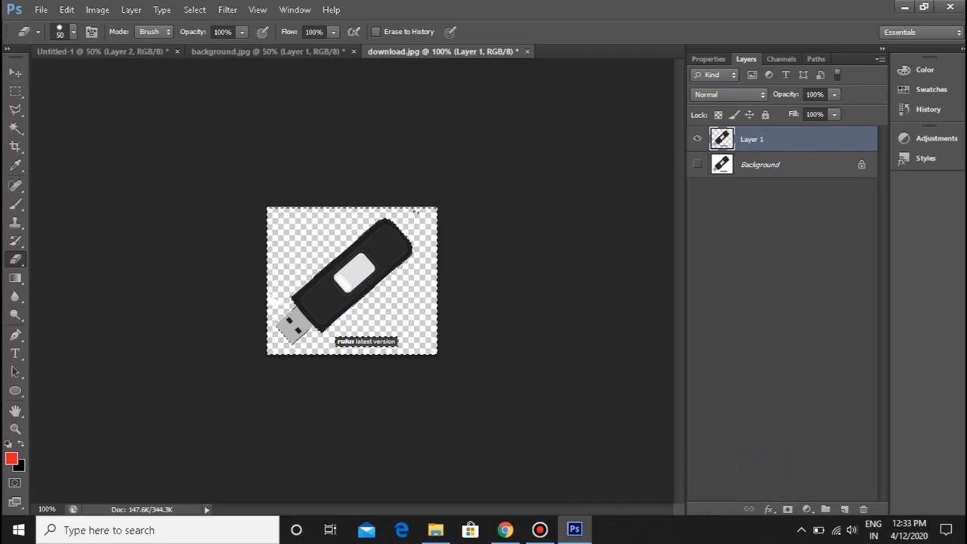
key(ctrl+d)
Move the cut-out USB drive layer into Untitled-1, placing it between the desktop icons and the Rufus window.
click(15, 91)
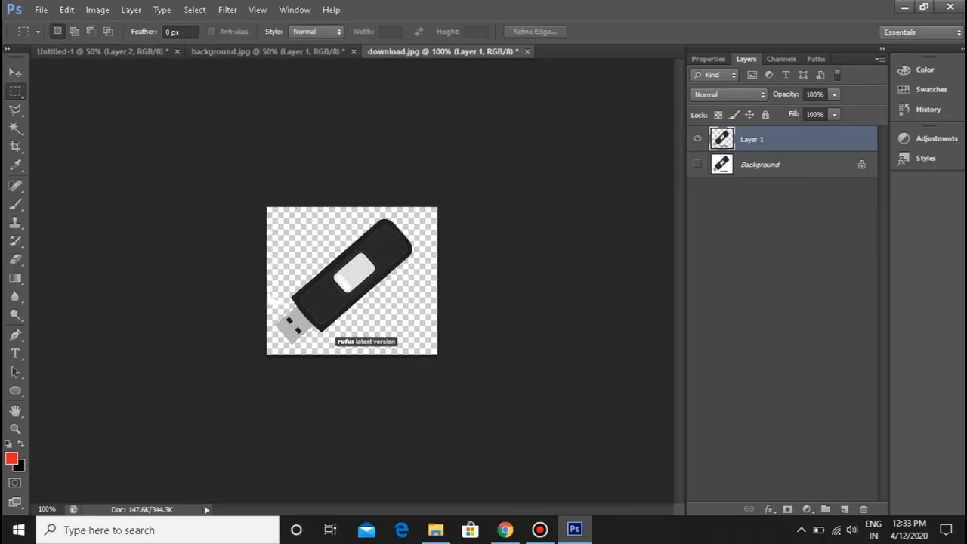
key(v)
drag(359, 235, 227, 113)
drag(103, 52, 202, 267)
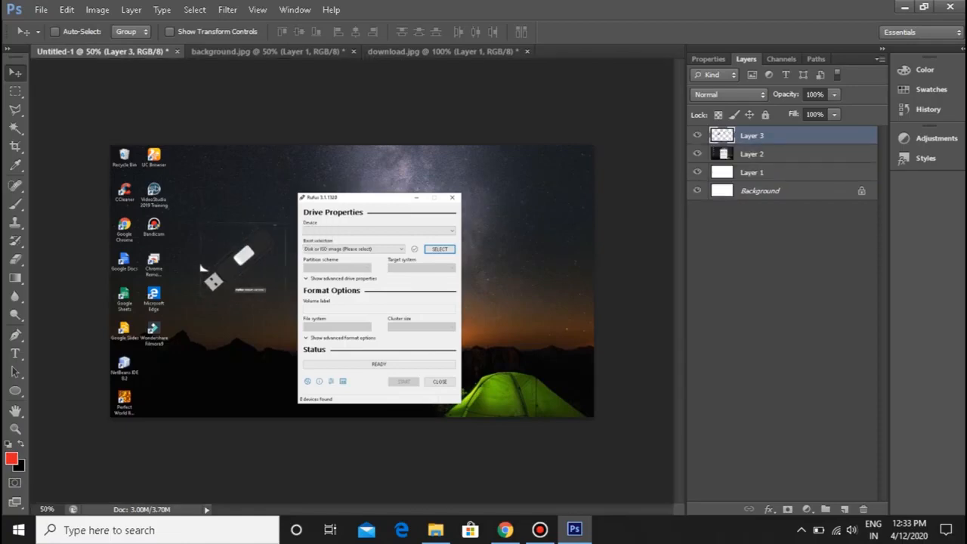
Erase the leftover white fragment, the faint border lines and the "rufus latest version" label around the USB drive.
key(ctrl+plus)
key(ctrl+plus)
key(ctrl+plus)
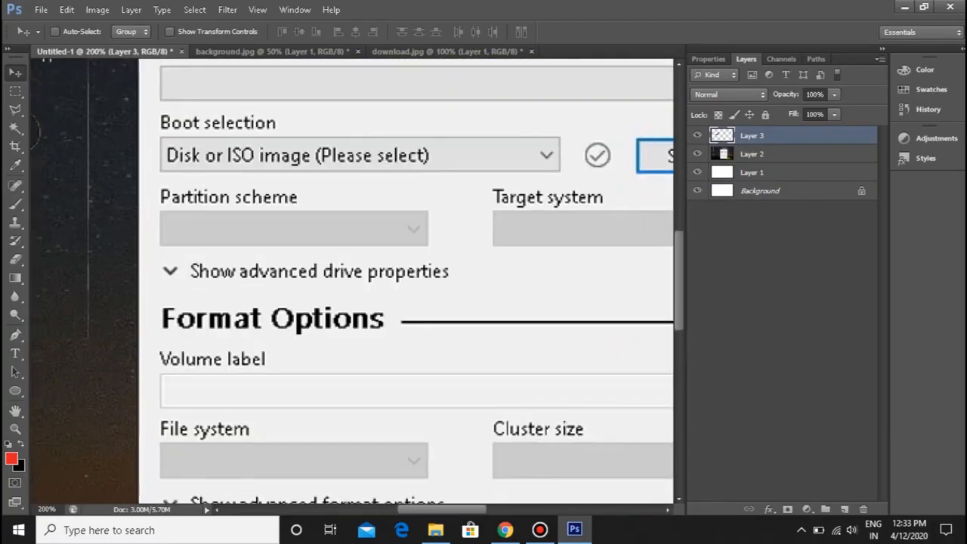
key(ctrl+minus)
drag(52, 255, 195, 279)
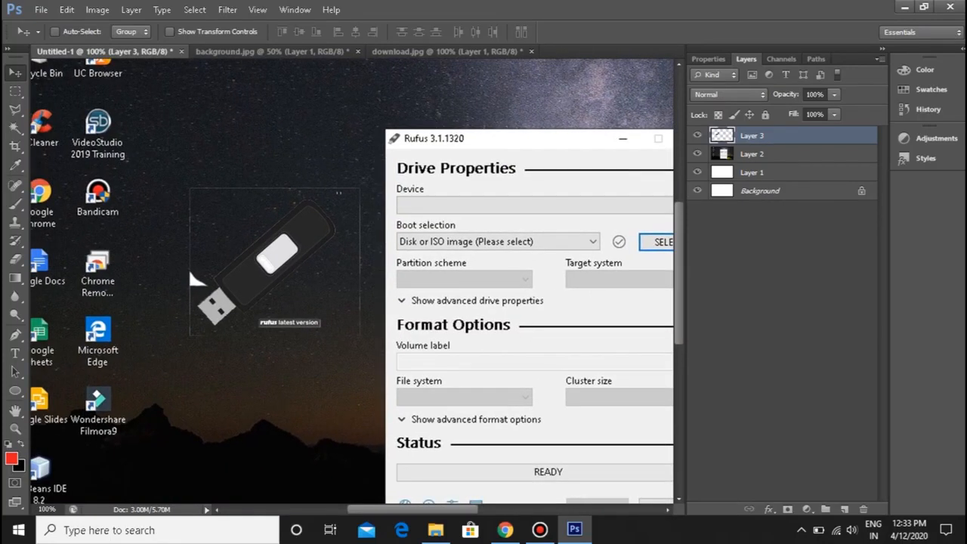
key(e)
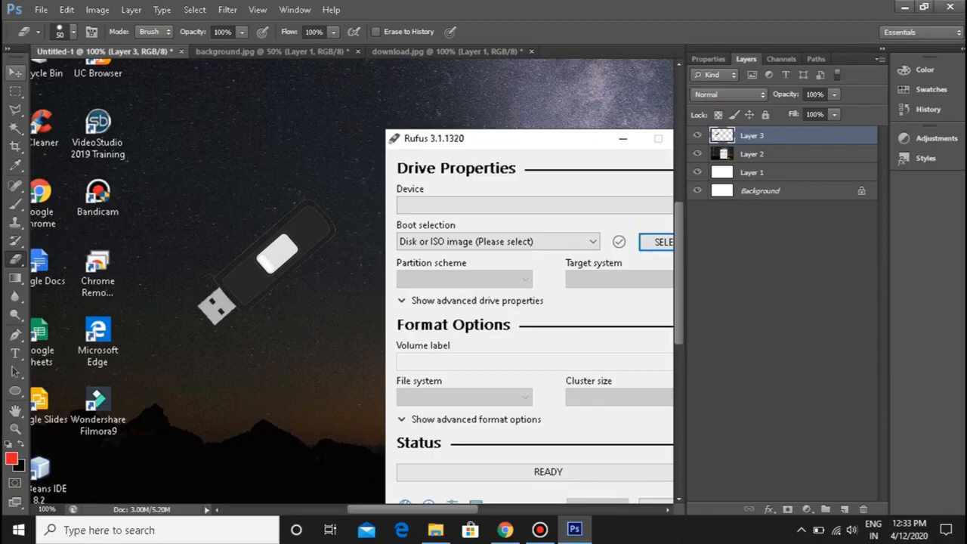
Enlarge the USB drive to about 156%, rotate it about -90° and position it left of the Rufus window, pointing towards it.
click(15, 73)
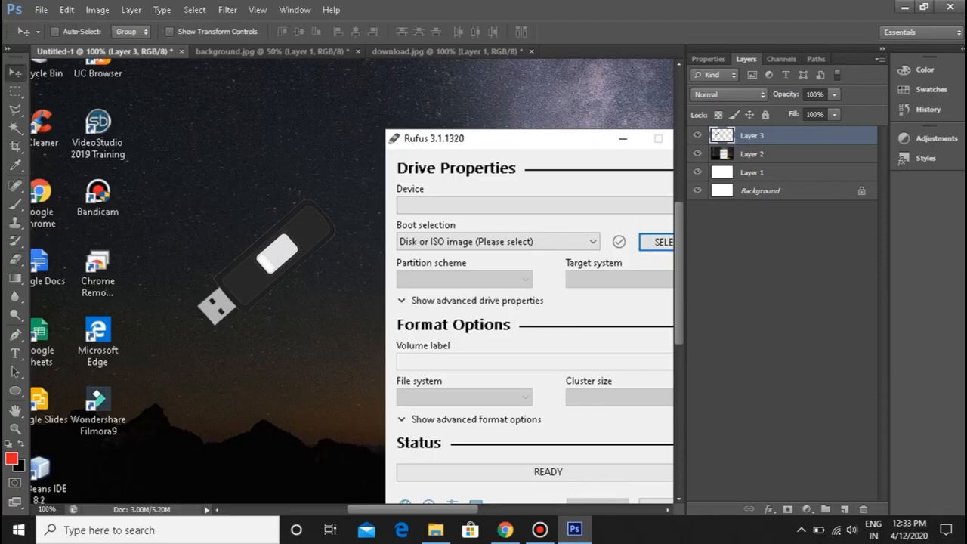
key(ctrl+plus)
key(ctrl+minus)
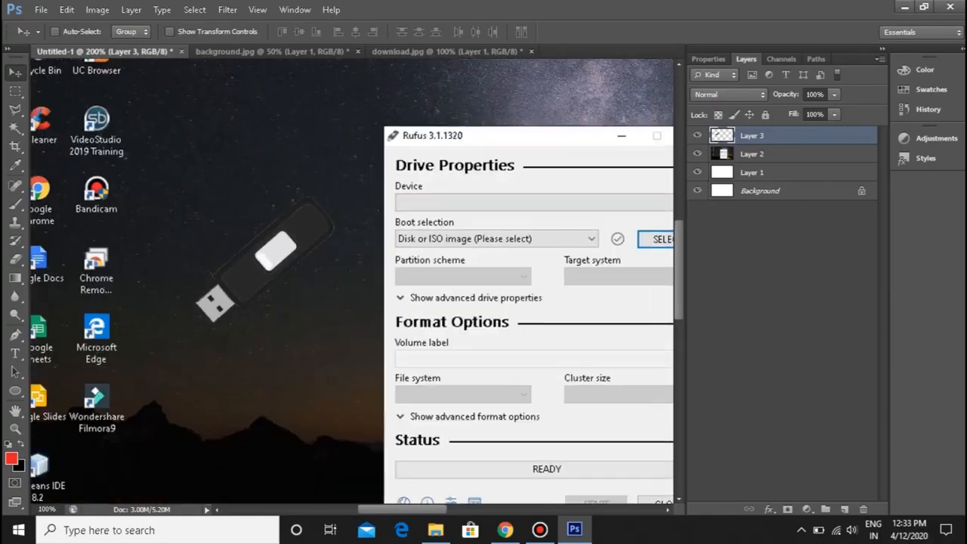
key(ctrl+minus)
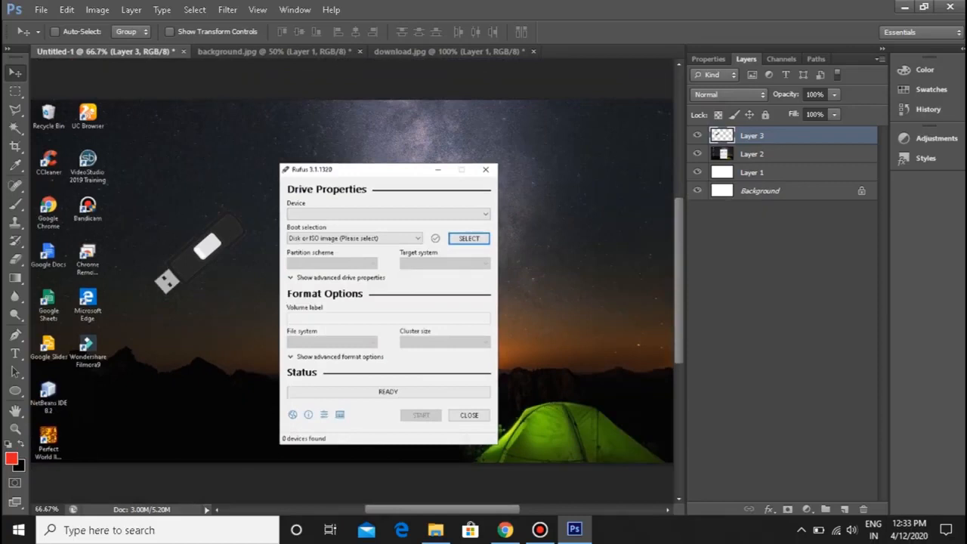
key(ctrl+t)
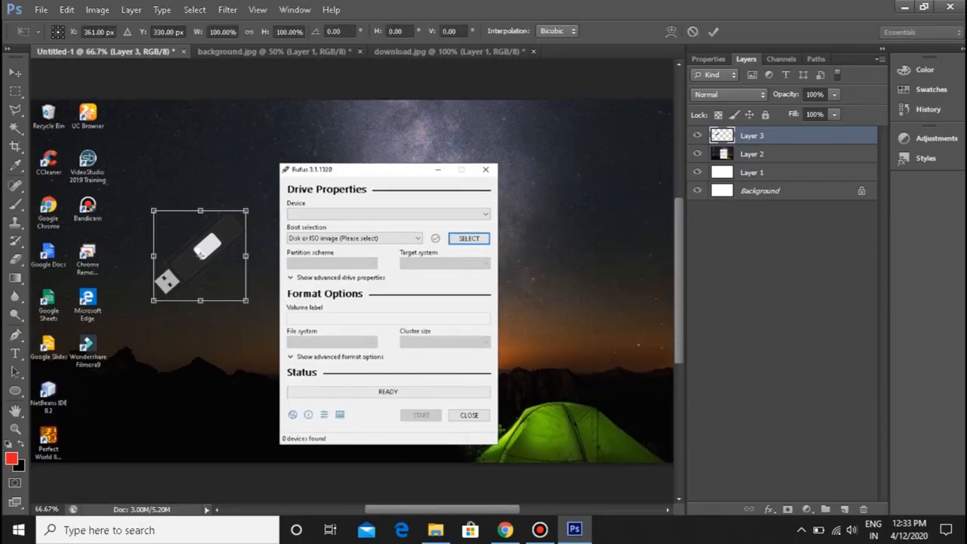
drag(153, 300, 108, 346)
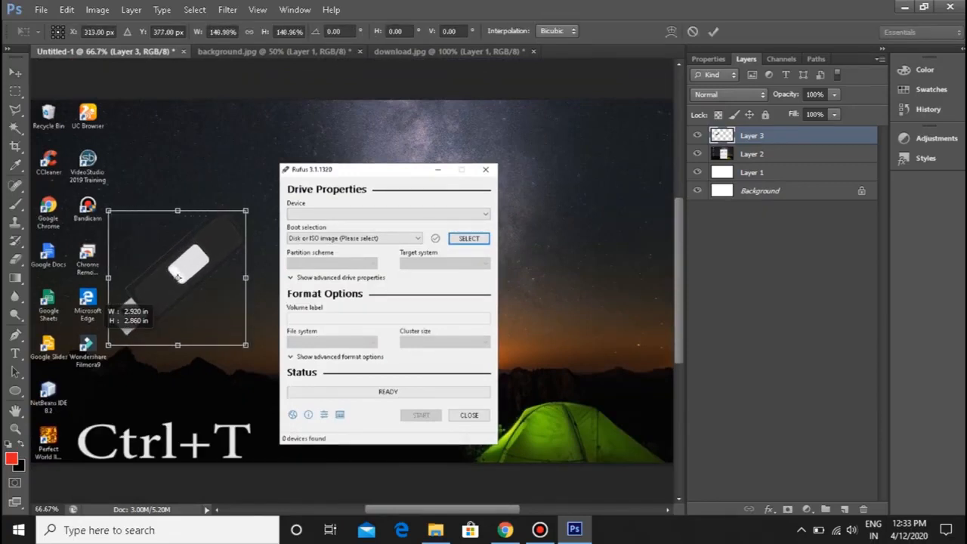
drag(236, 364, 346, 332)
drag(176, 277, 161, 270)
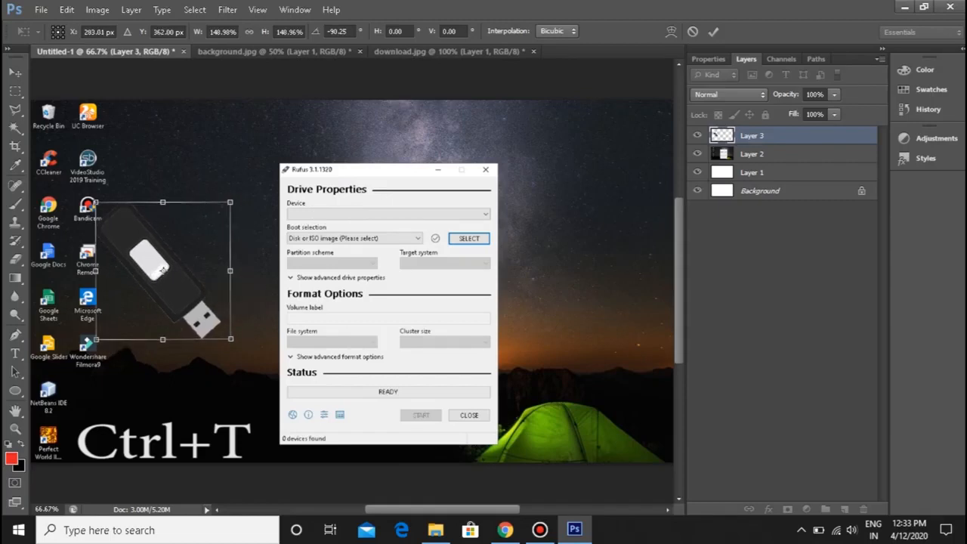
drag(96, 340, 89, 345)
drag(159, 272, 154, 254)
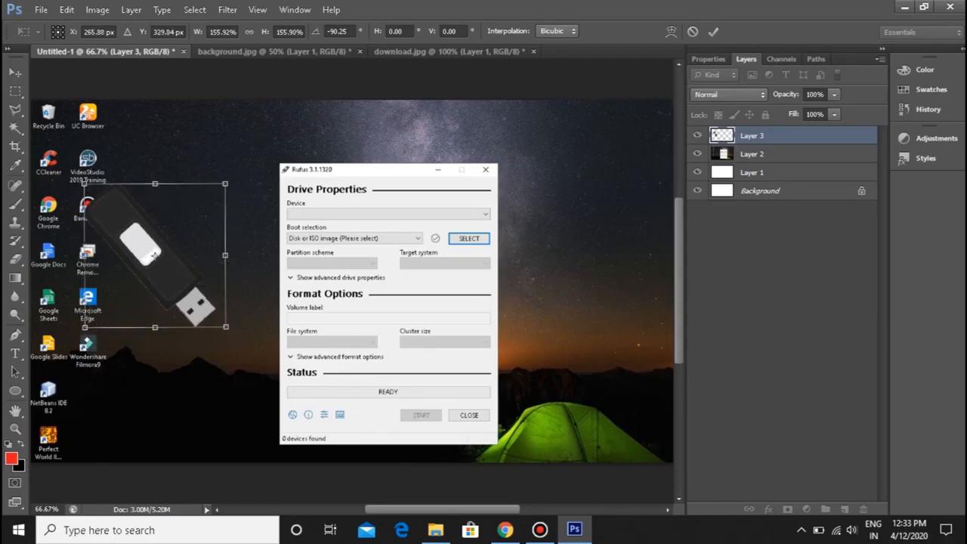
click(713, 31)
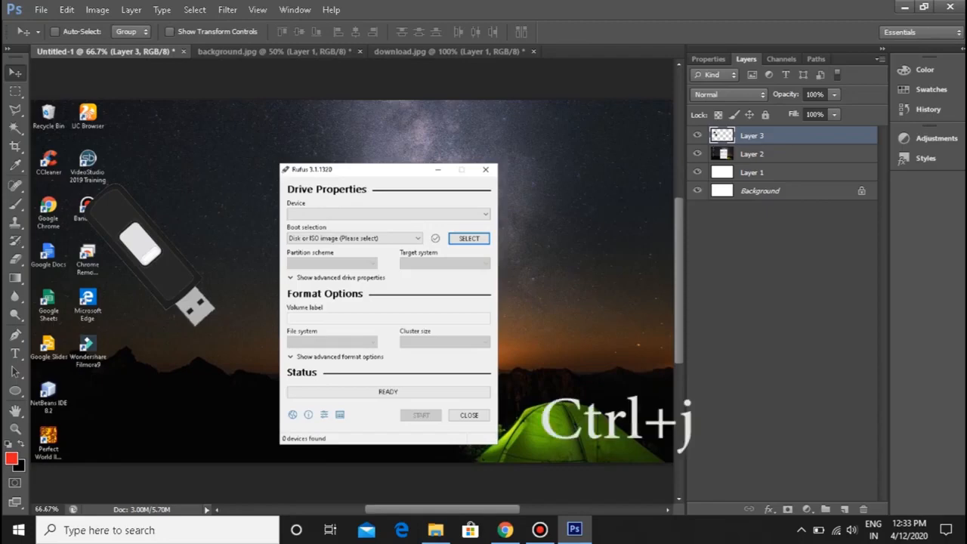
Duplicate the USB drive layer and move the copy to the opposite side of the Rufus window.
key(ctrl+j)
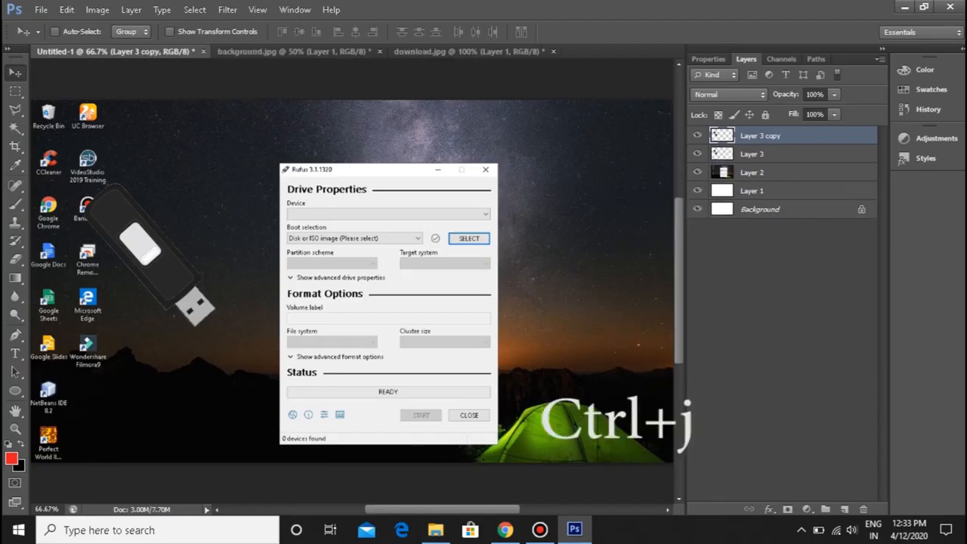
drag(185, 230, 627, 253)
key(ctrl+minus)
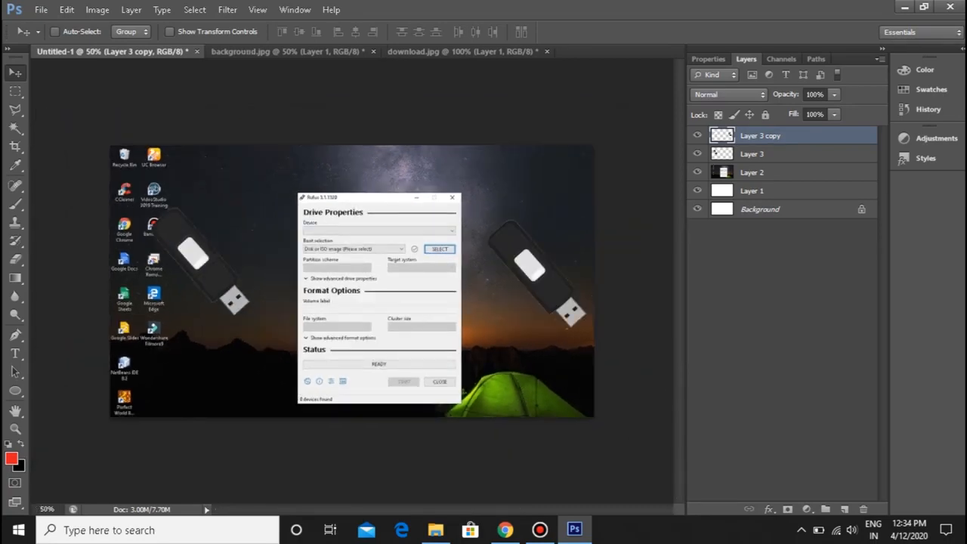
Rotate the copied USB drive about 95° so its connector points to the Rufus window, and nudge it into place.
key(ctrl+t)
drag(544, 343, 446, 273)
drag(541, 272, 535, 269)
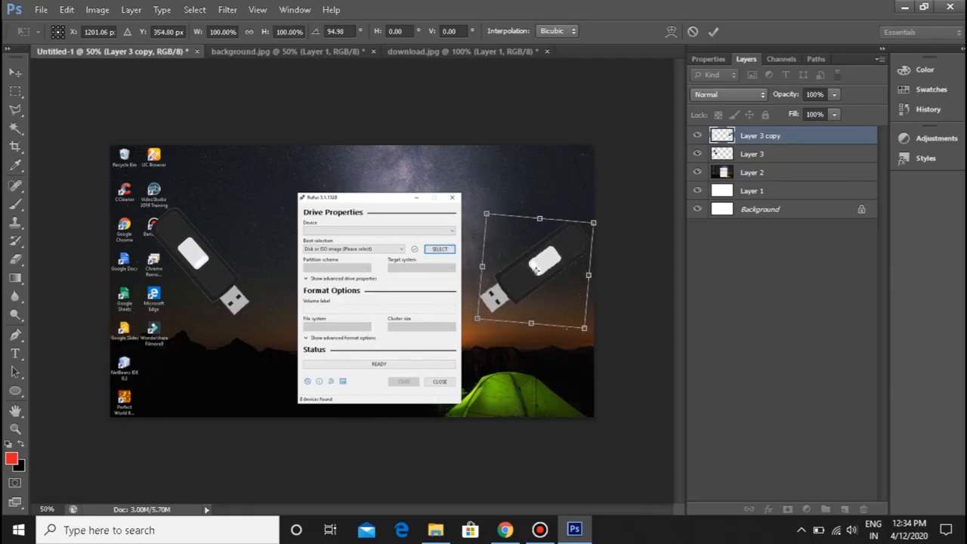
click(713, 31)
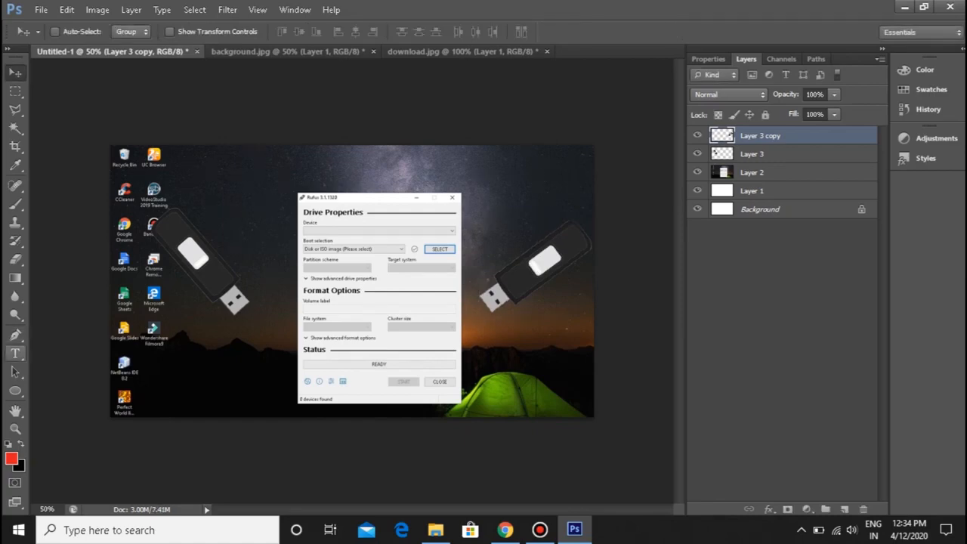
Add a red 12 pt Times New Roman text line reading "Cara Burning Windows 7" below the left USB drive.
click(16, 353)
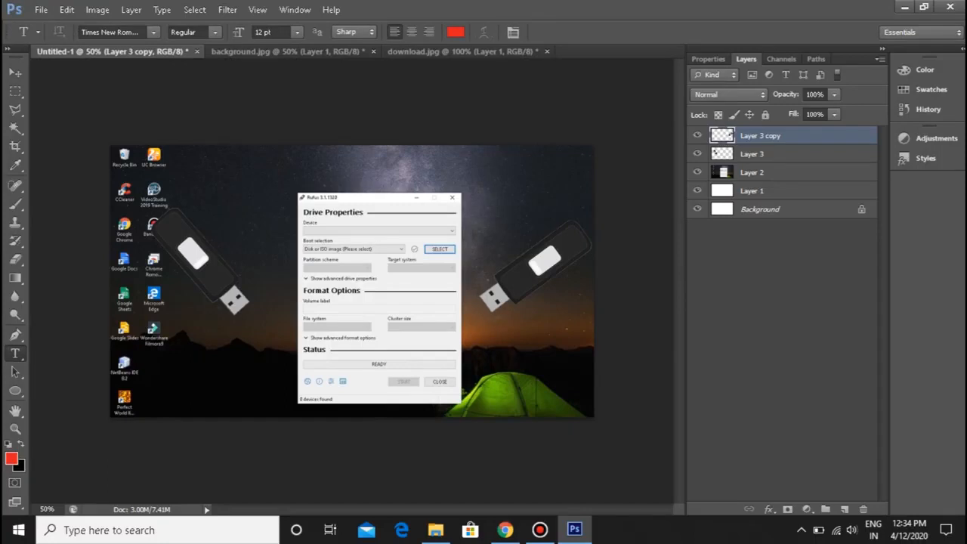
click(182, 366)
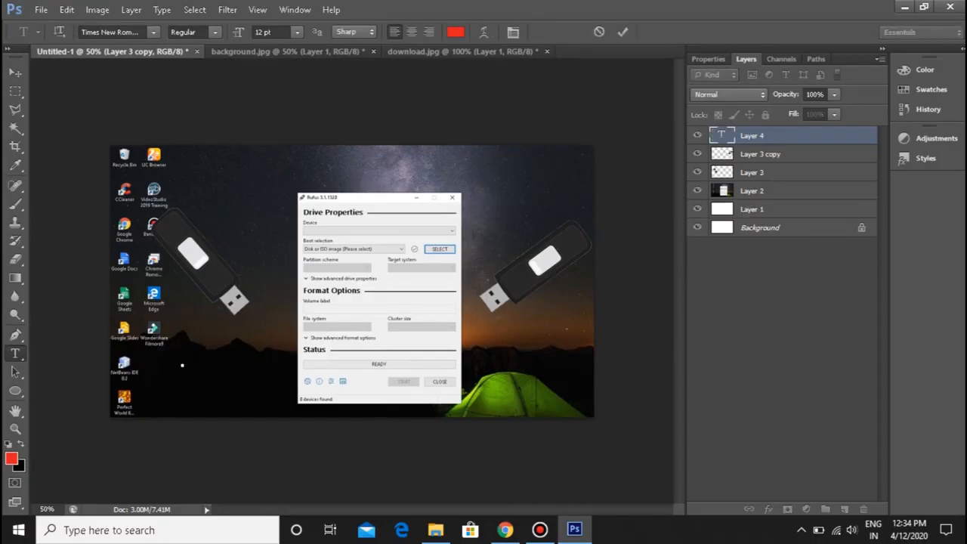
text(How)
key(BackSpace)
key(BackSpace)
text(rea)
text(Boo)
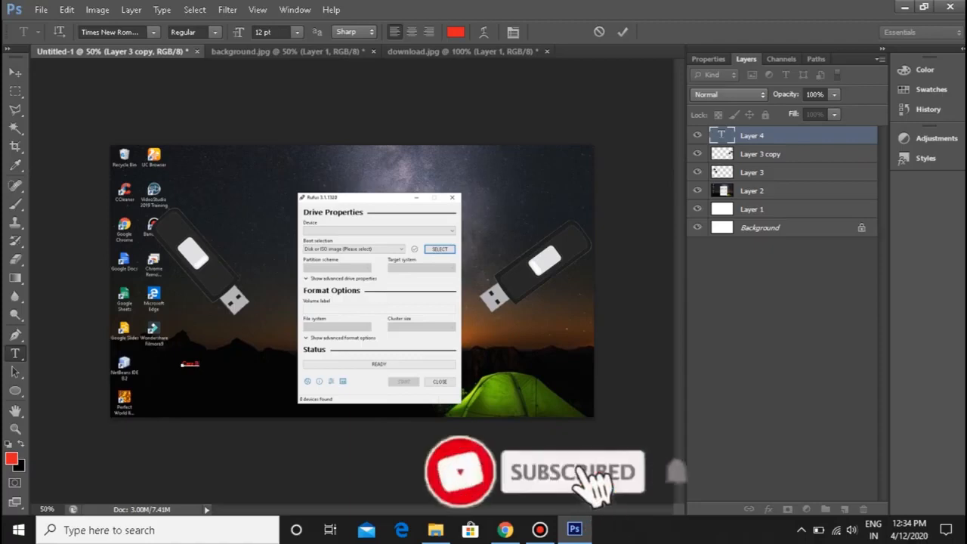
text(table)
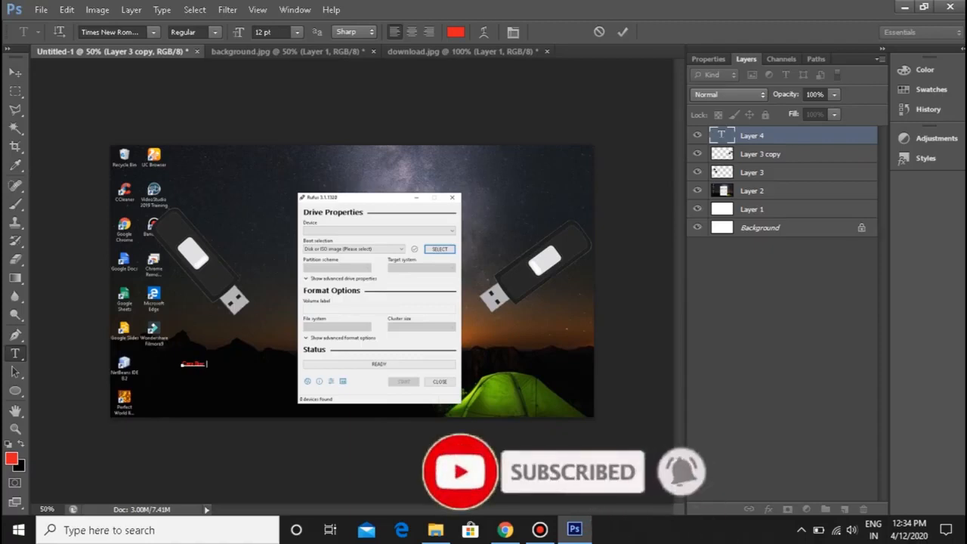
text(le USBow)
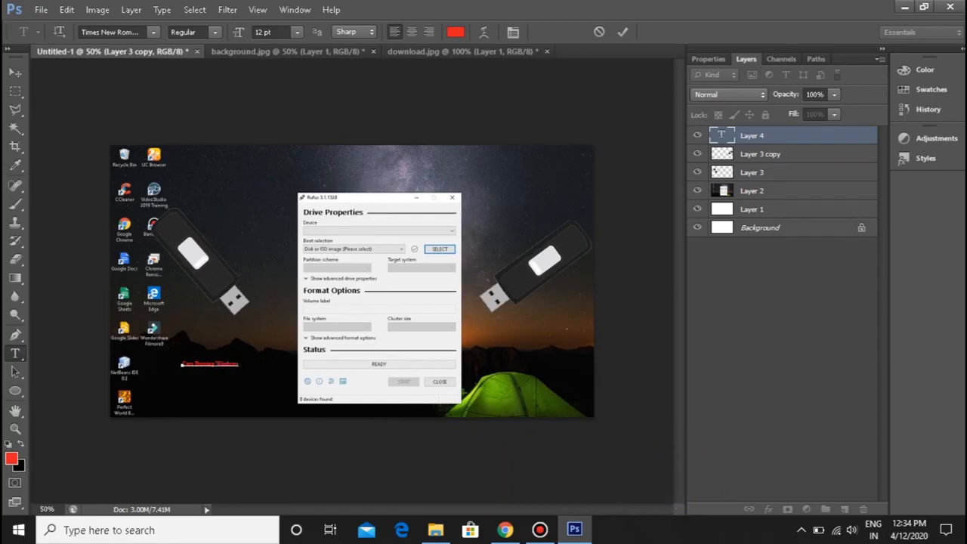
text(s)
Insert the word "Cepat" after "Cara" so the text line reads "Cara Cepat Burning Windows 7".
key(Left)
key(Left)
key(Left)
key(Left)
key(Left)
key(Left)
key(Left)
key(Left)
key(Left)
key(Left)
key(Left)
key(Left)
key(Left)
text(Copat)
click(622, 32)
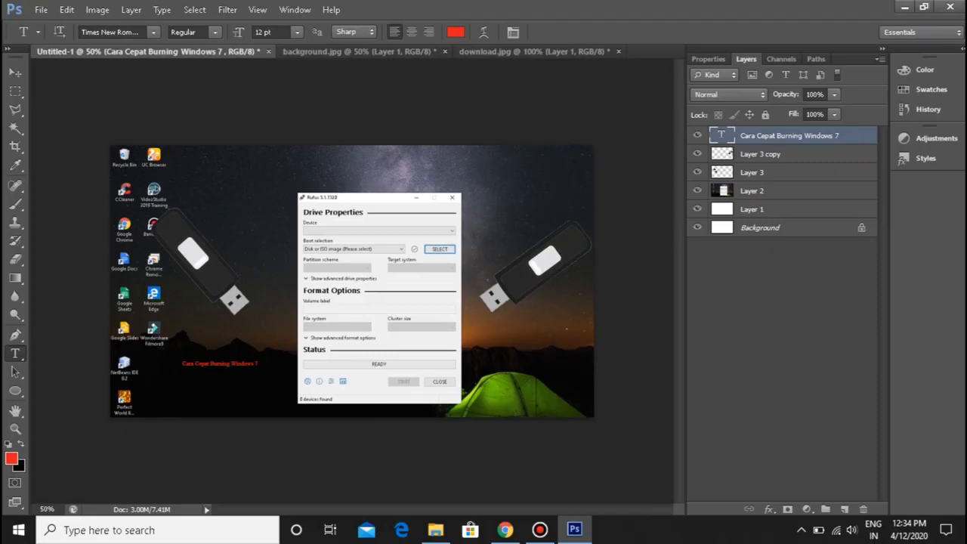
drag(182, 365, 260, 364)
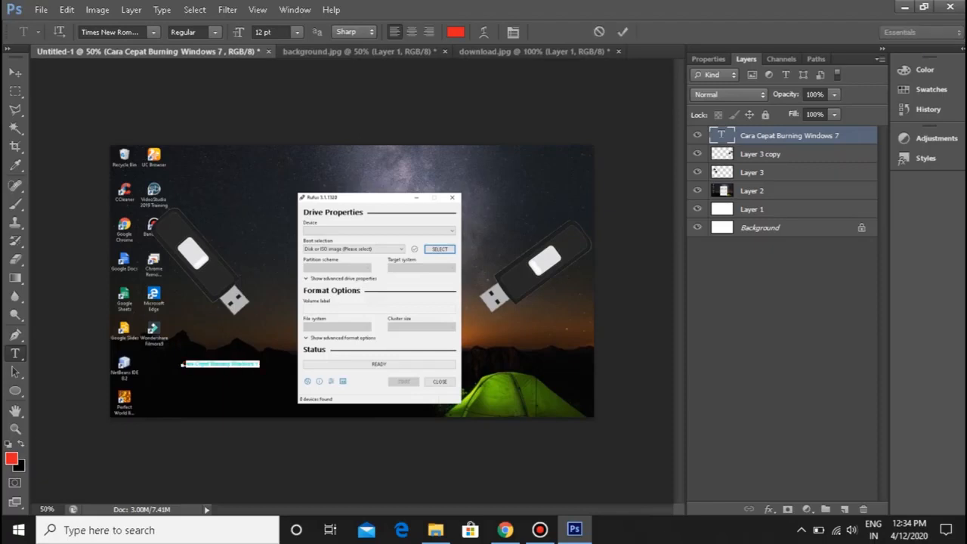
key(ctrl+t)
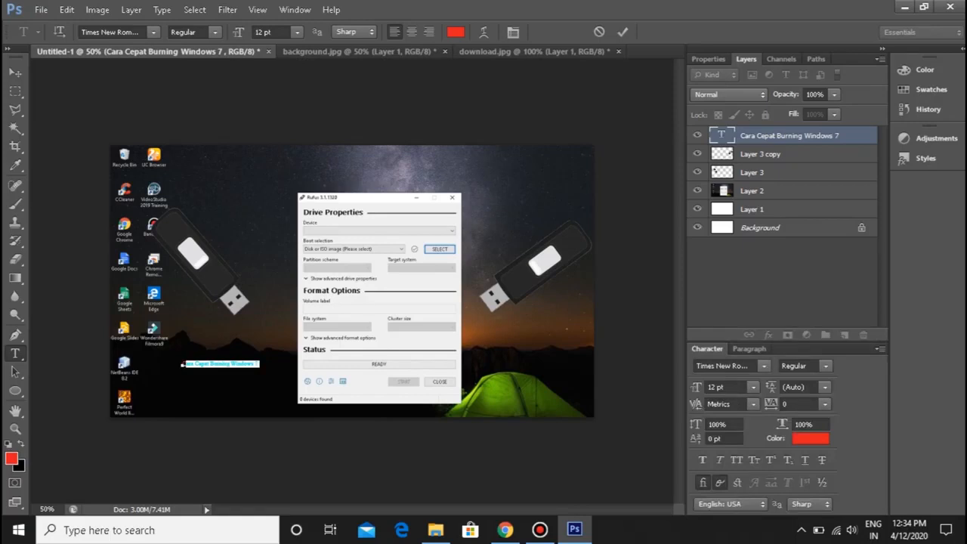
click(623, 31)
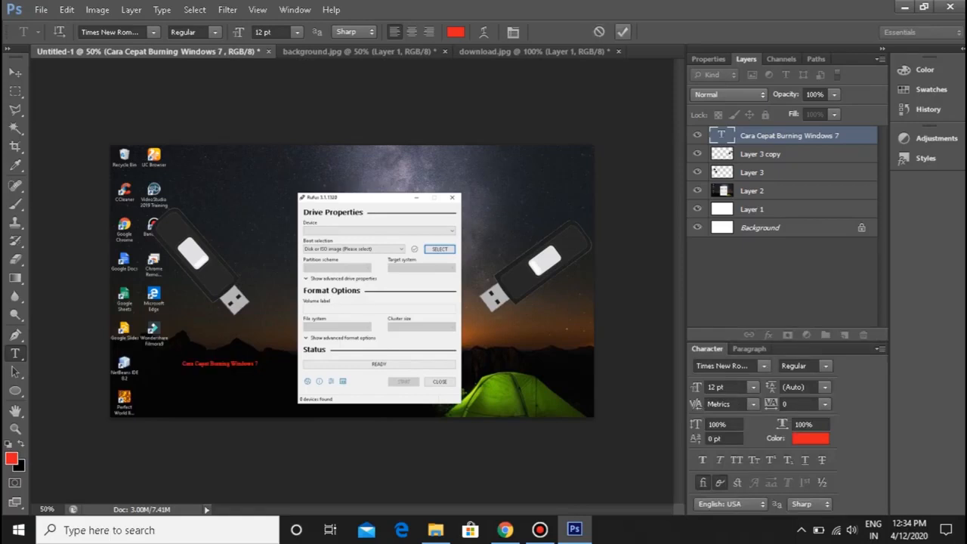
Enlarge the "Cara Cepat Burning Windows 7" text to about 555% width and 641% height, spanning the lower part of the image.
key(ctrl+t)
mouse_move(262, 368)
mouse_down()
mouse_move(287, 353)
mouse_move(395, 386)
mouse_move(574, 394)
mouse_up()
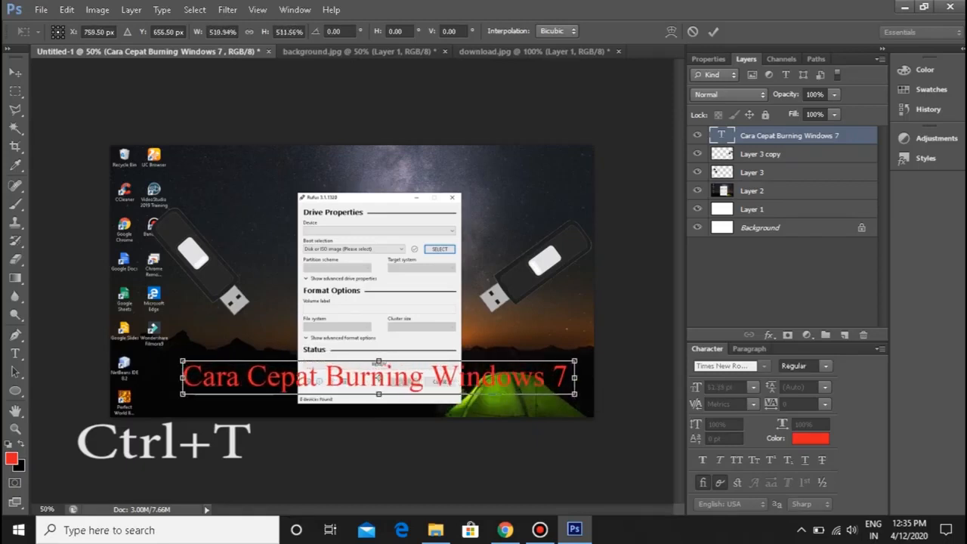
drag(182, 393, 167, 395)
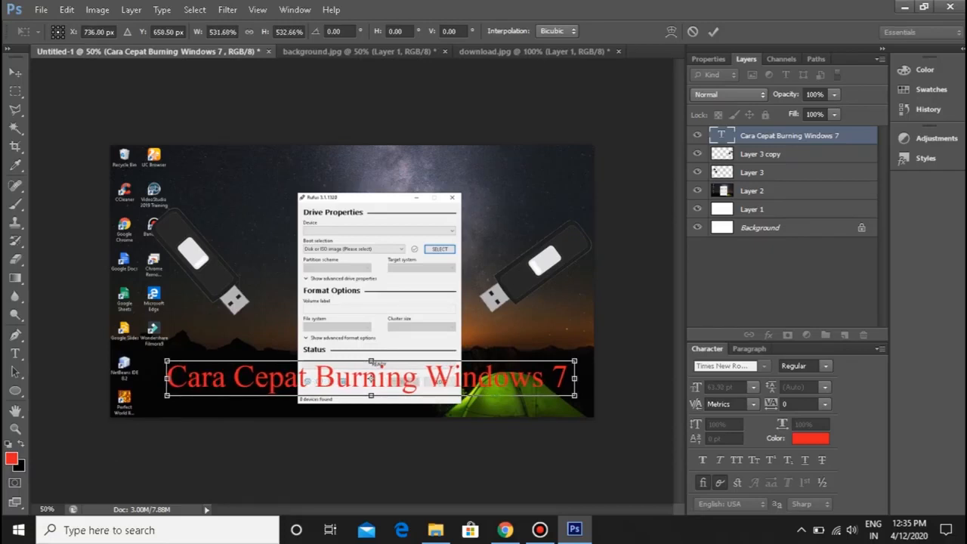
mouse_move(167, 396)
mouse_down()
mouse_move(132, 398)
mouse_move(149, 395)
mouse_up()
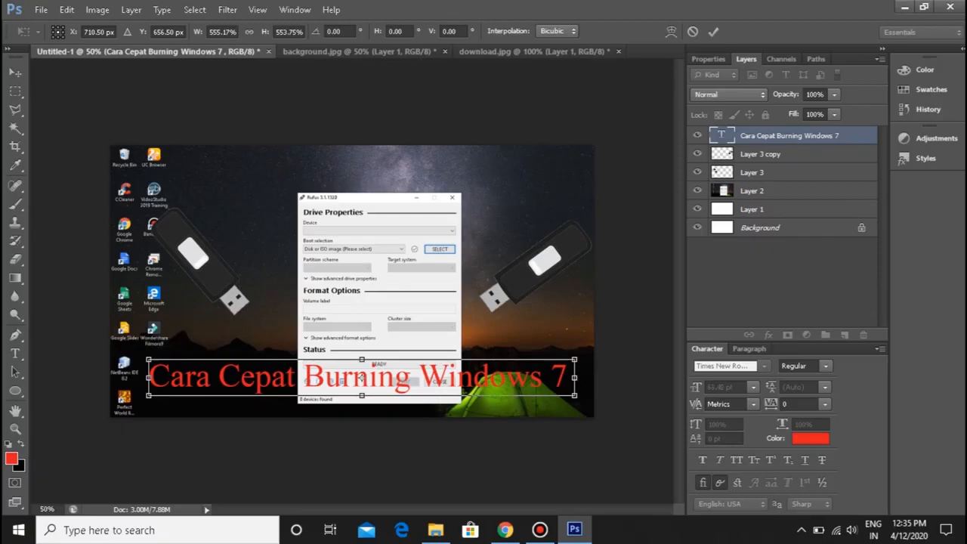
drag(361, 376, 365, 375)
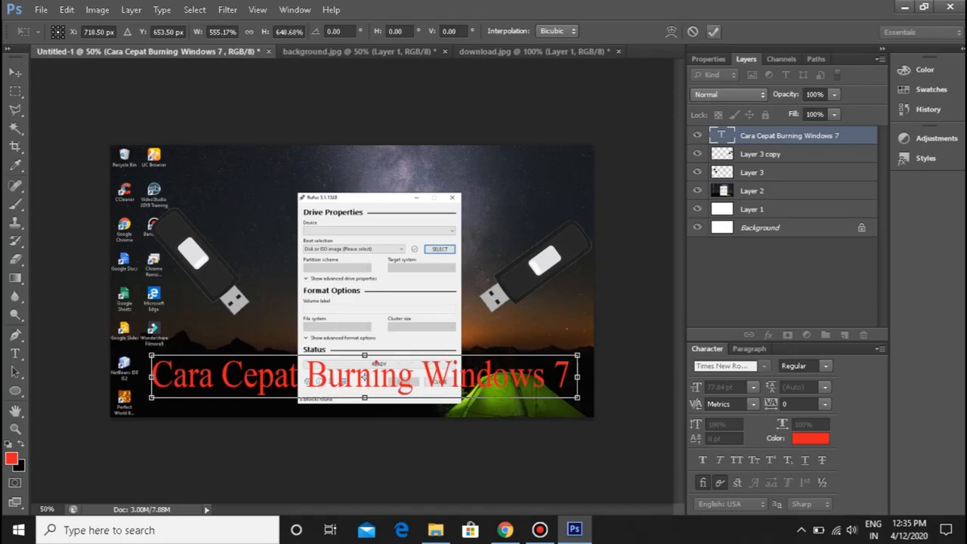
key(Return)
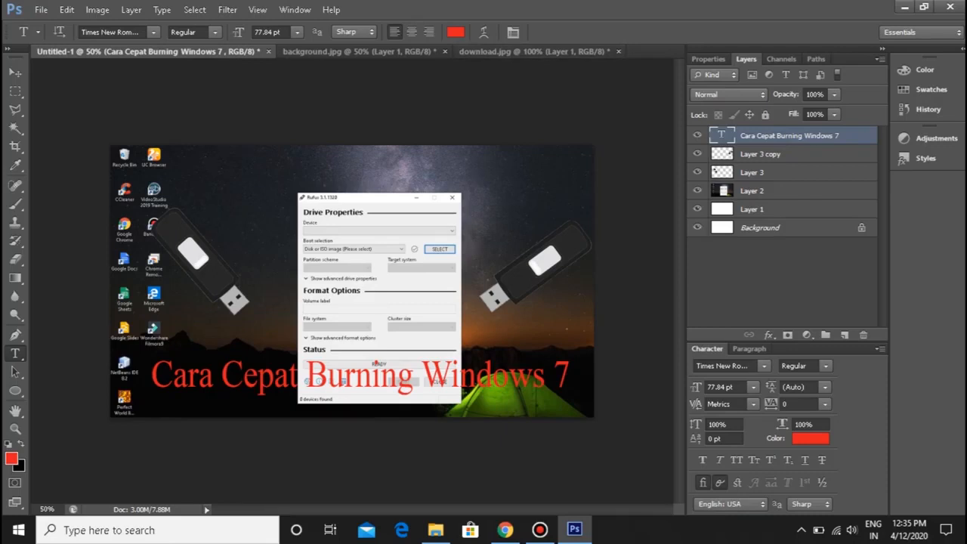
Save the thumbnail as a JPEG named "gambar 1" in the Membuat thumbnail folder, at quality 12 (Maximum) with Baseline ("Standard") format.
click(41, 9)
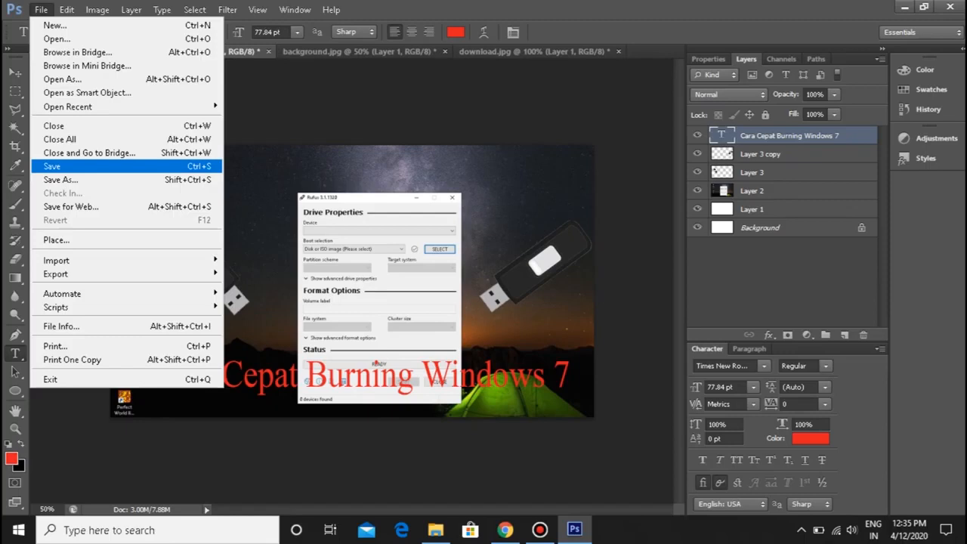
click(51, 165)
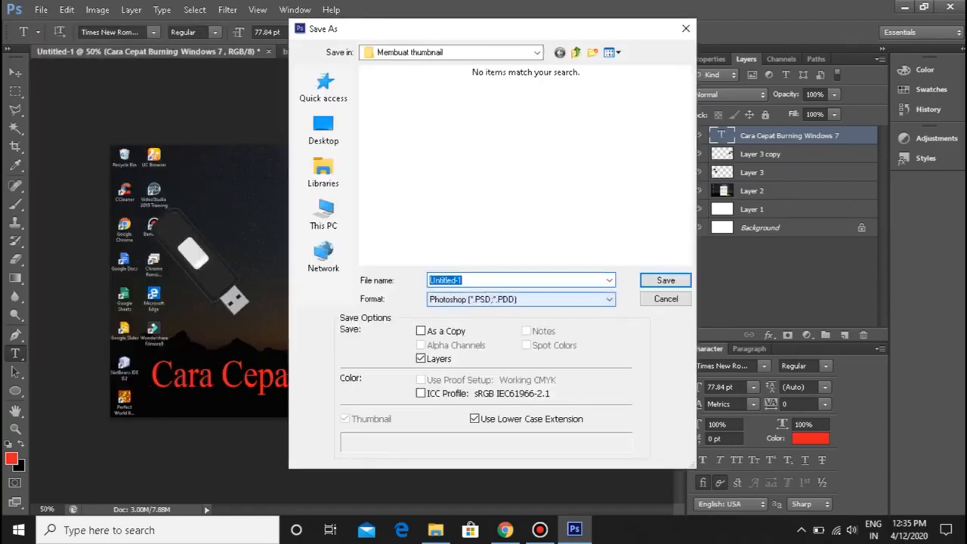
click(522, 299)
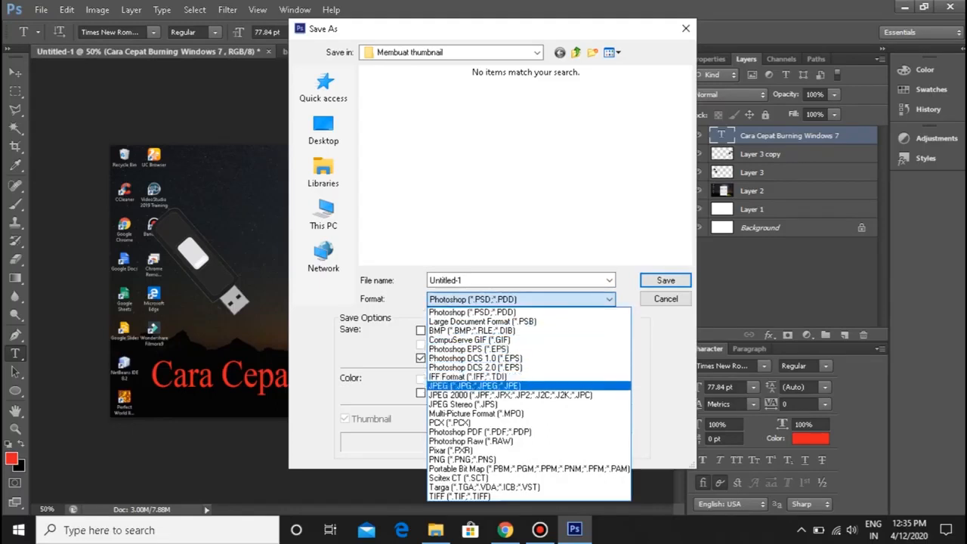
click(491, 386)
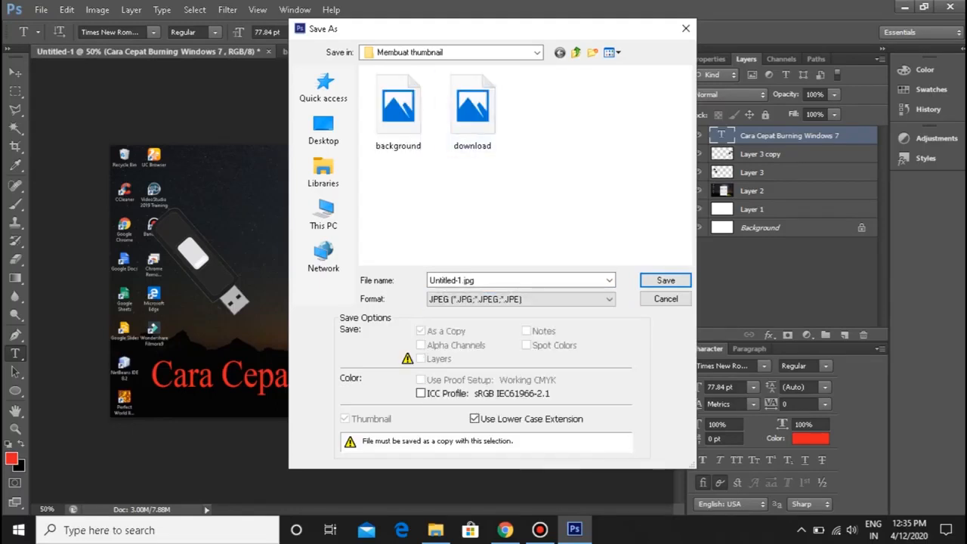
click(520, 281)
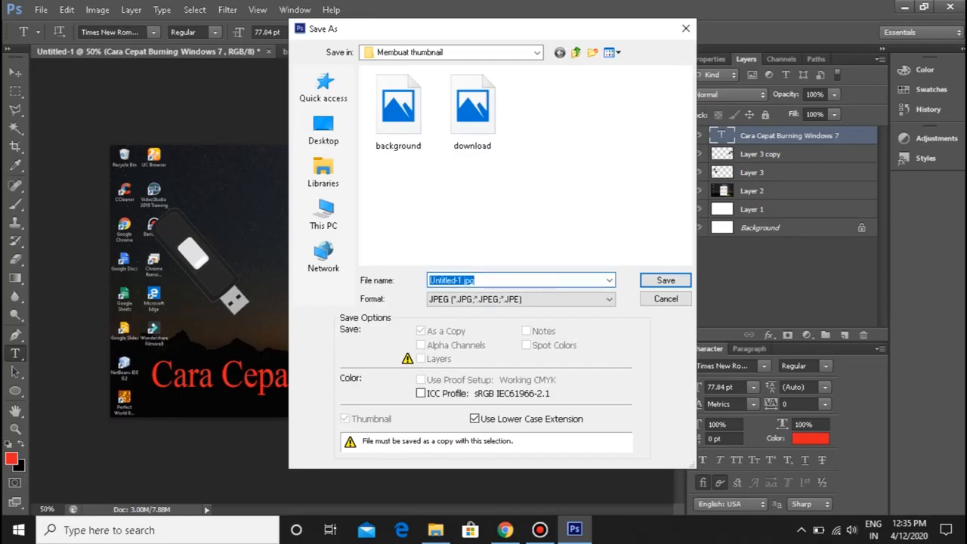
key(BackSpace)
text(t)
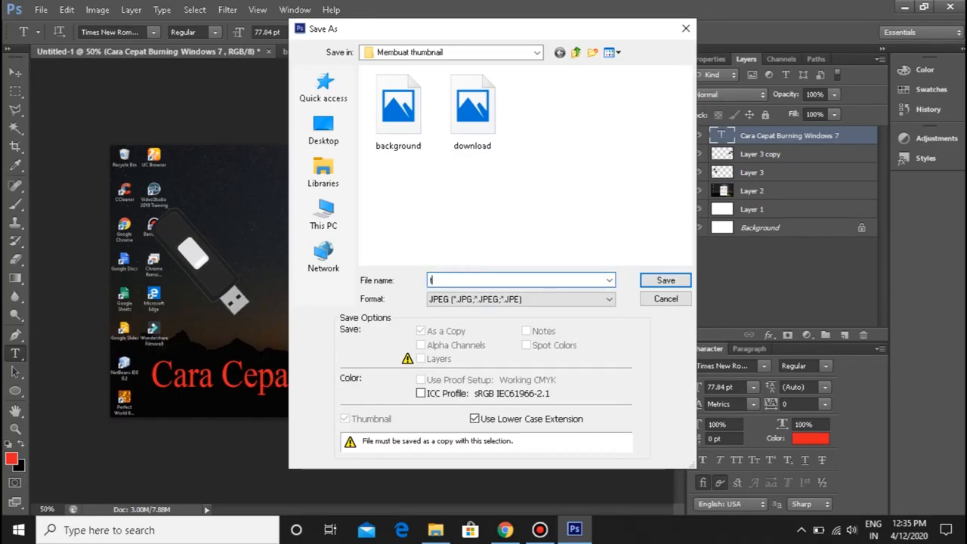
text(gambar)
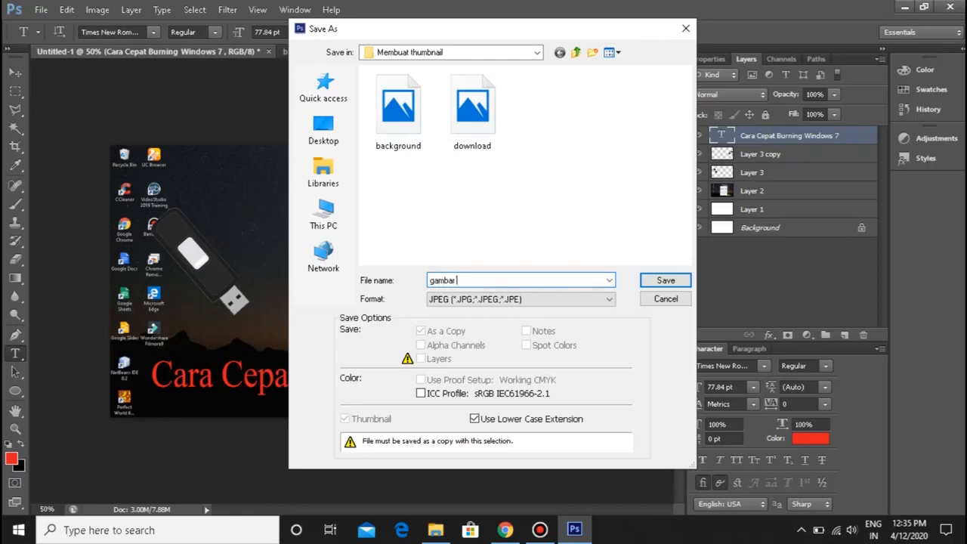
text( 1)
key(Return)
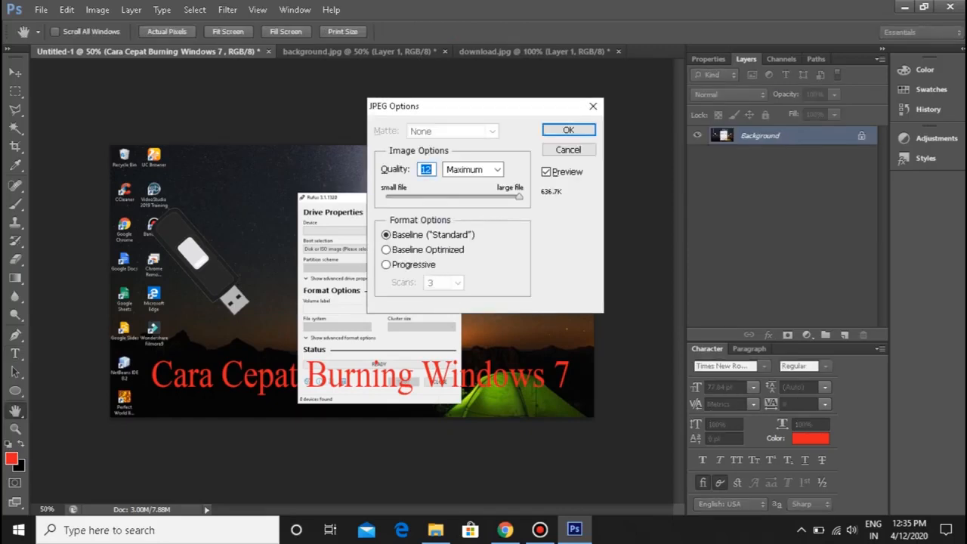
key(Return)
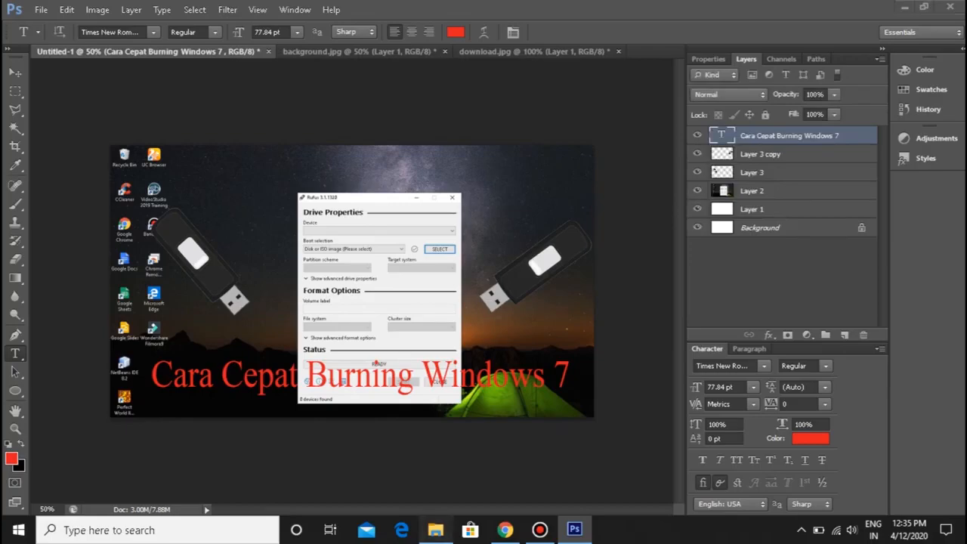
Switch to File Explorer and select the exported gambar 1 image in the Membuat thumbnail folder.
click(436, 530)
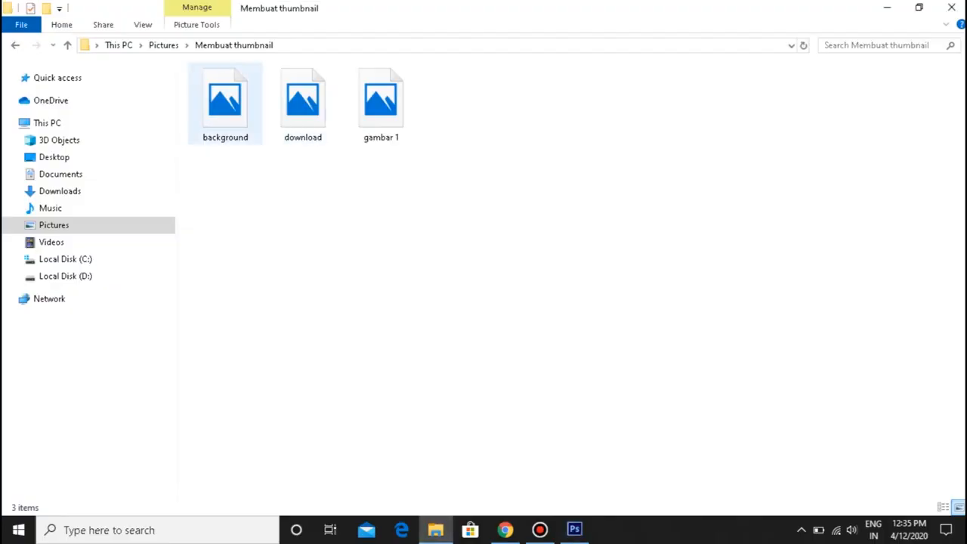
click(380, 104)
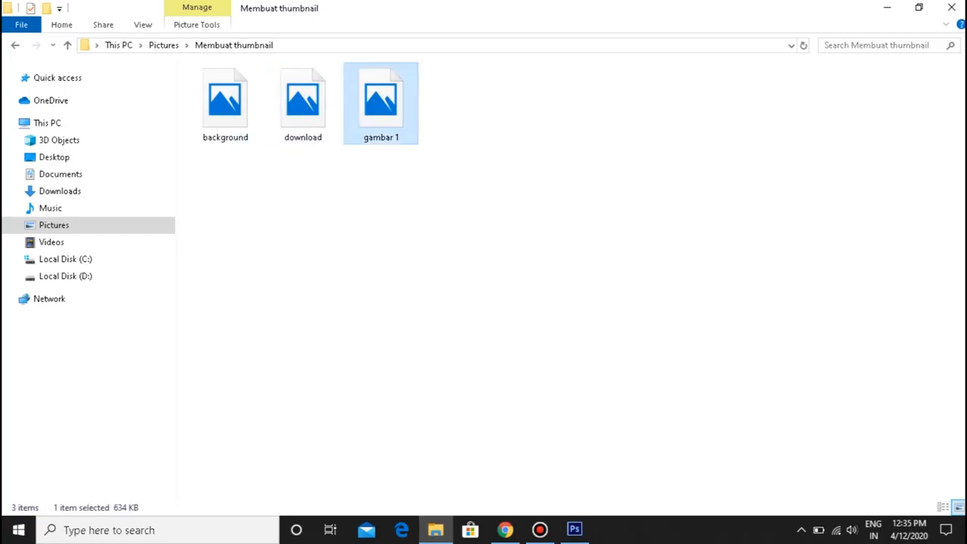